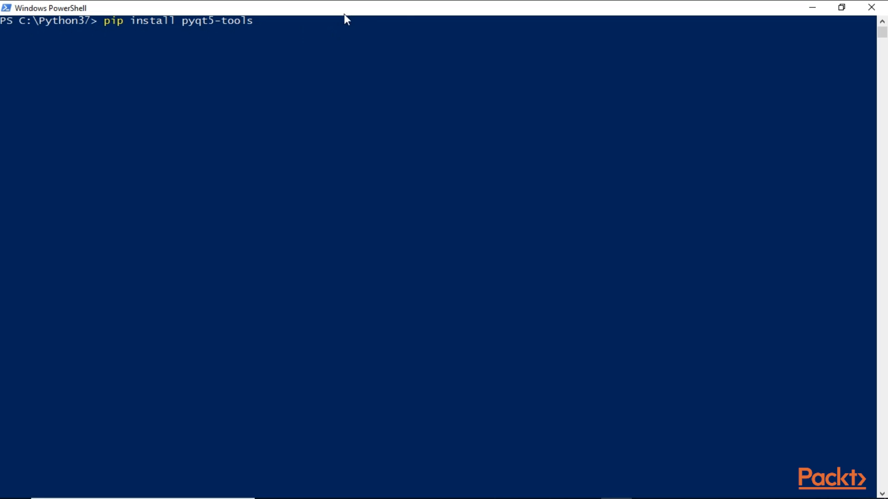
Install the pyqt5-tools package with pip in the C:\Python37 folder.
key(Return)
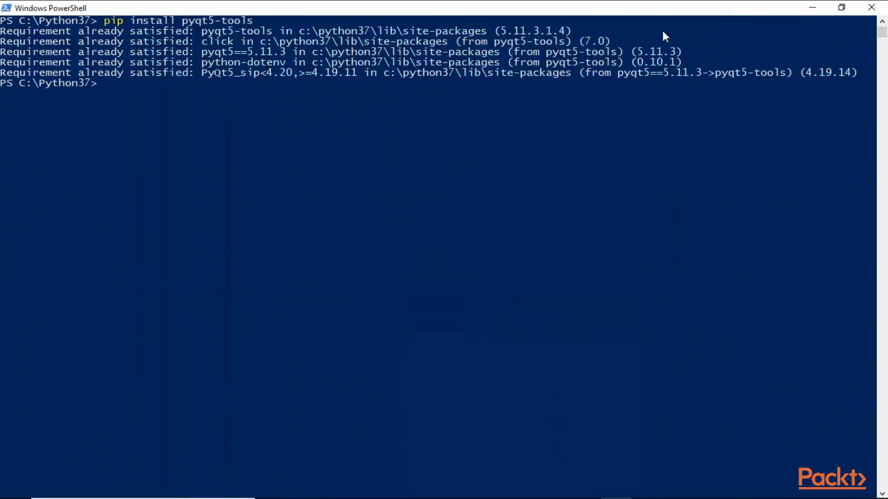
key(Up)
key(Up)
key(Return)
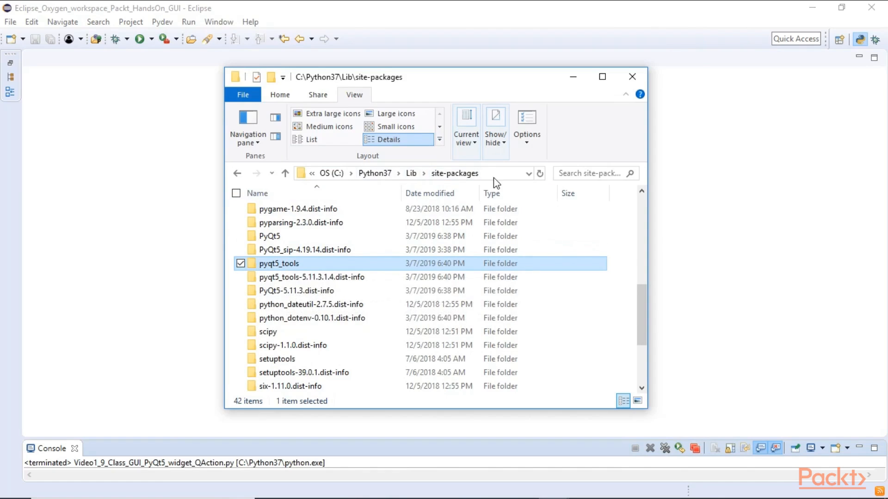
Open the pyqt5_tools folder inside site-packages and start Qt Designer from designer.exe.
click(273, 237)
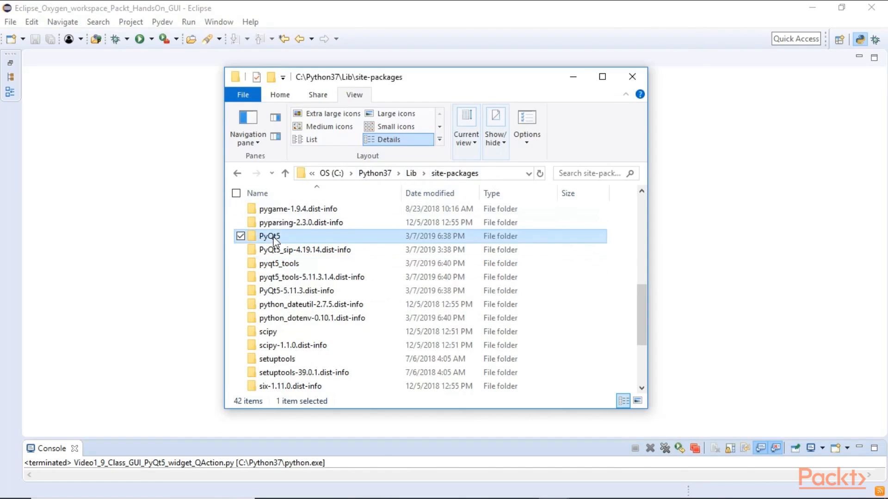
click(272, 268)
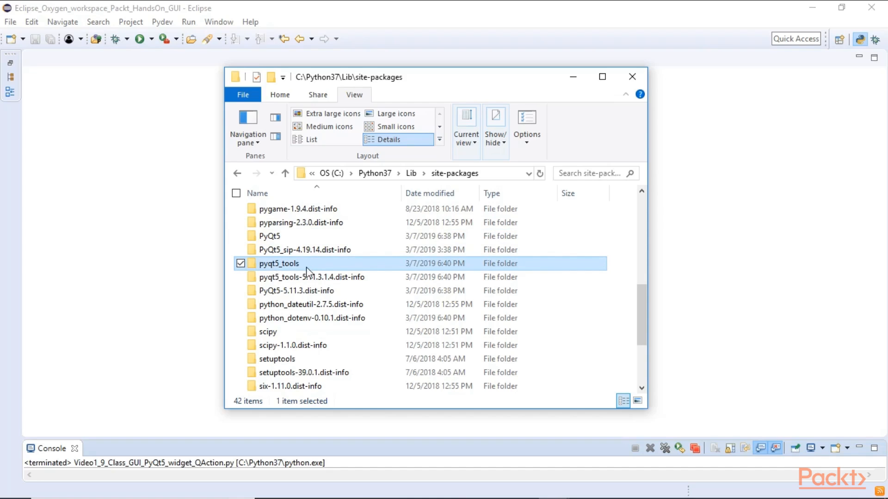
double_click(290, 267)
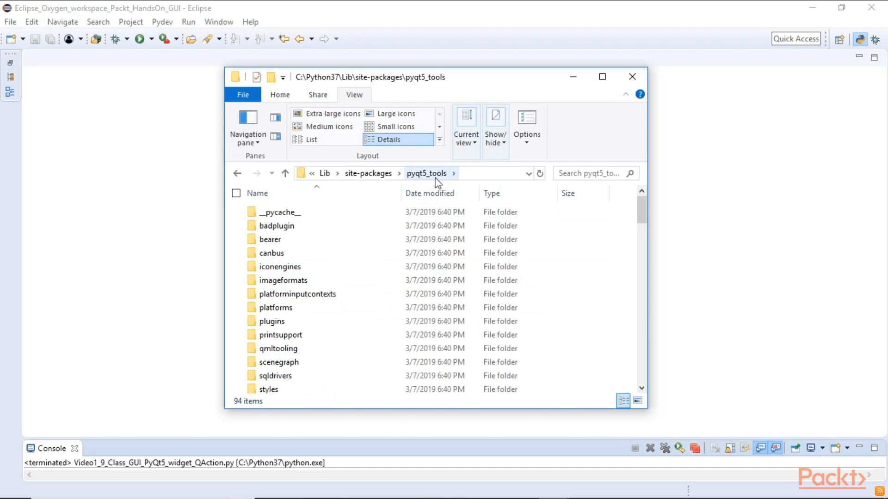
scroll(437, 213, down, 5)
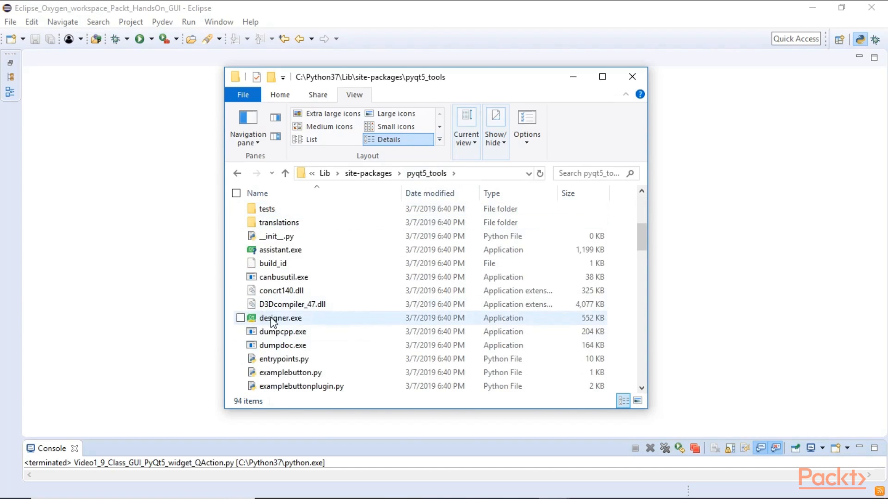
click(272, 320)
scroll(272, 319, down, 2)
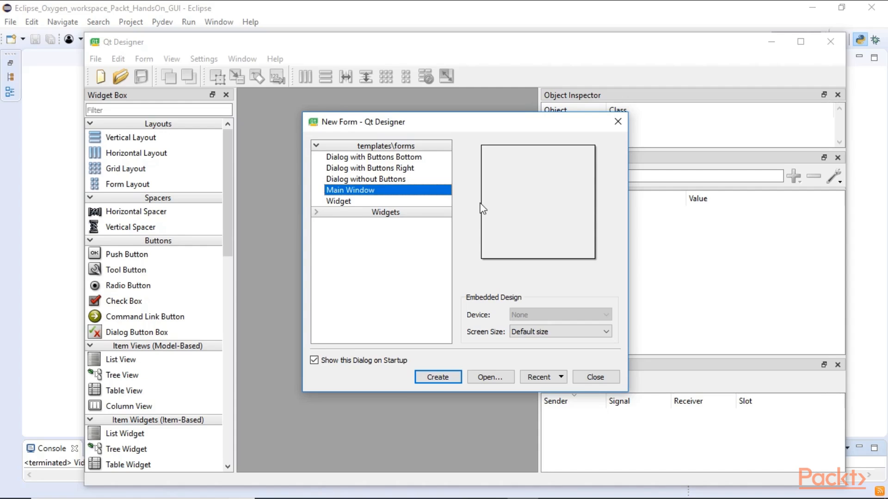
Create a new form from the Main Window template at the default screen size.
mouse_move(488, 124)
mouse_down()
mouse_move(480, 147)
mouse_move(487, 138)
mouse_move(477, 129)
mouse_up()
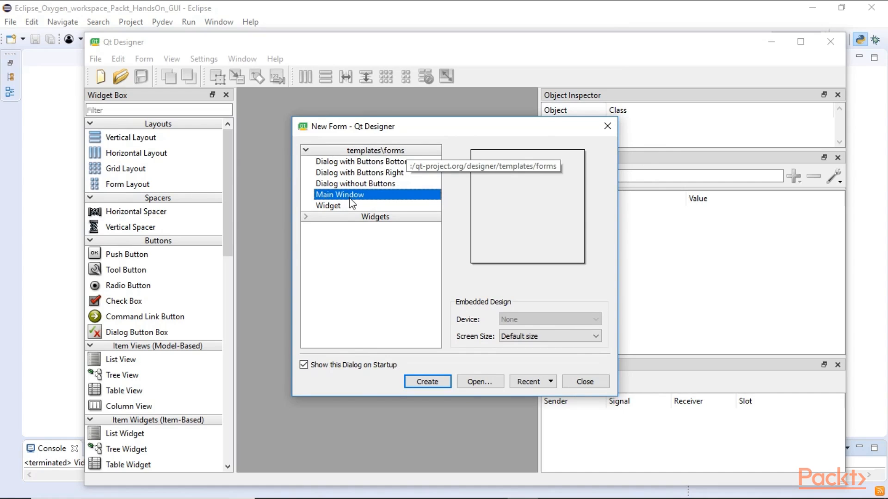
click(427, 384)
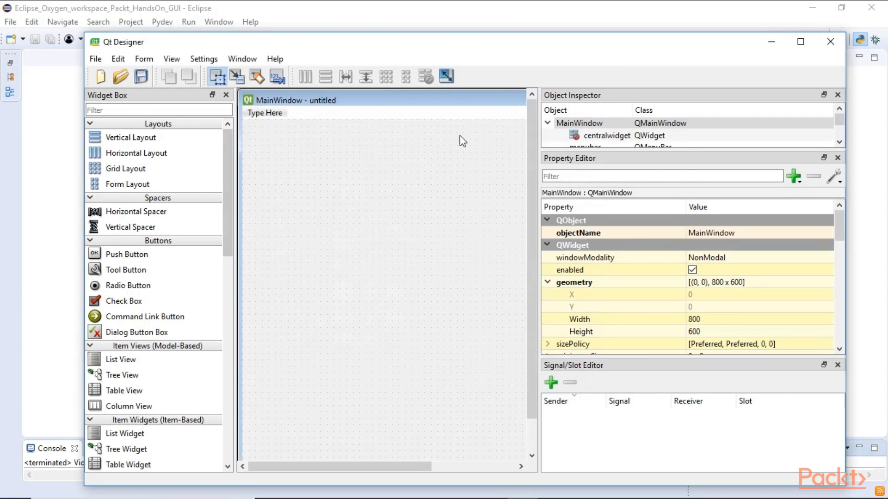
Widen the form editing area and close the Signal/Slot Editor.
drag(540, 250, 648, 250)
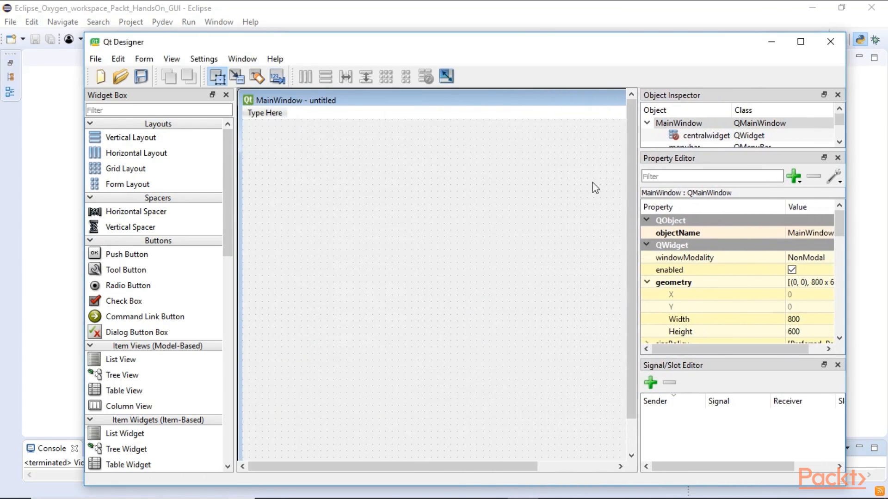
drag(513, 51, 495, 32)
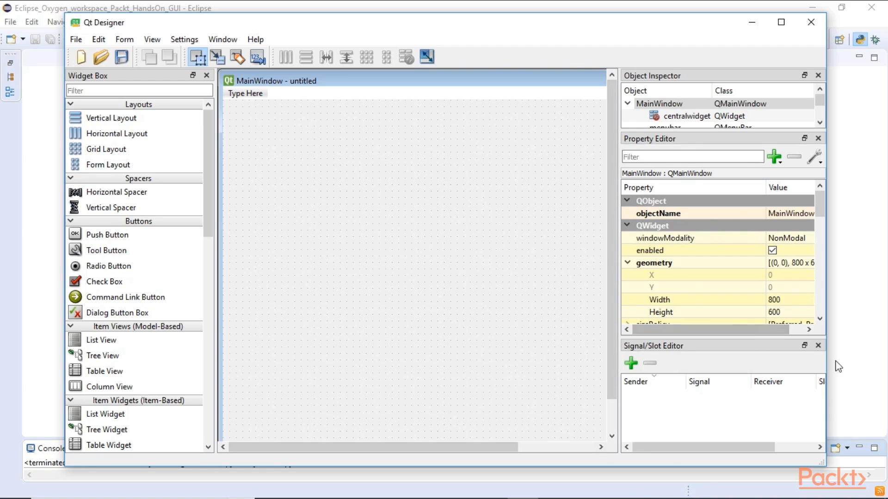
click(817, 346)
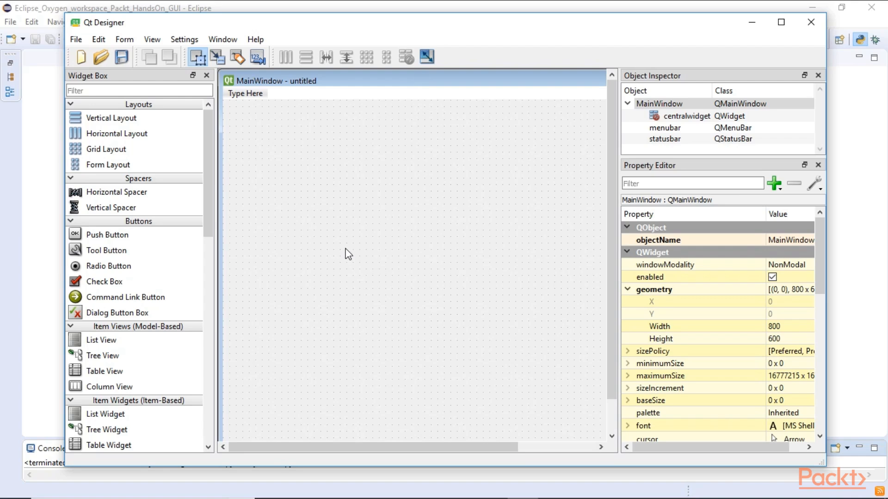
Preview the empty main window form twice, closing the preview each time.
key(ctrl+r)
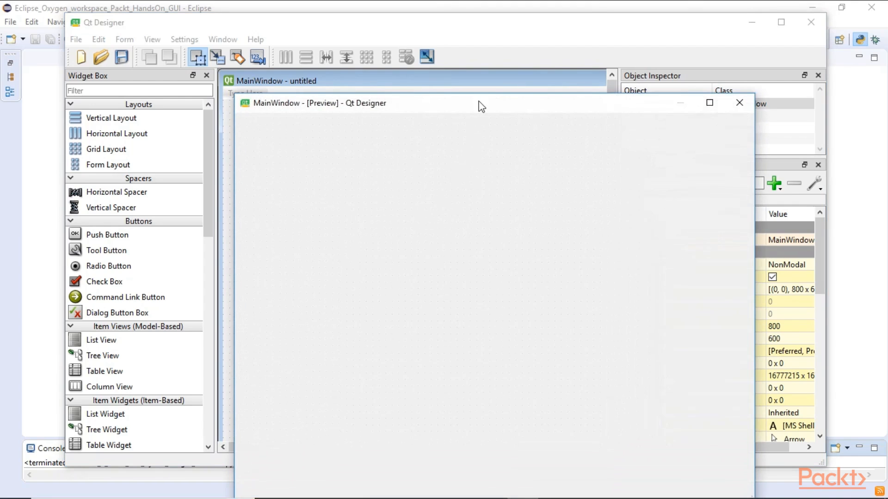
drag(479, 105, 498, 70)
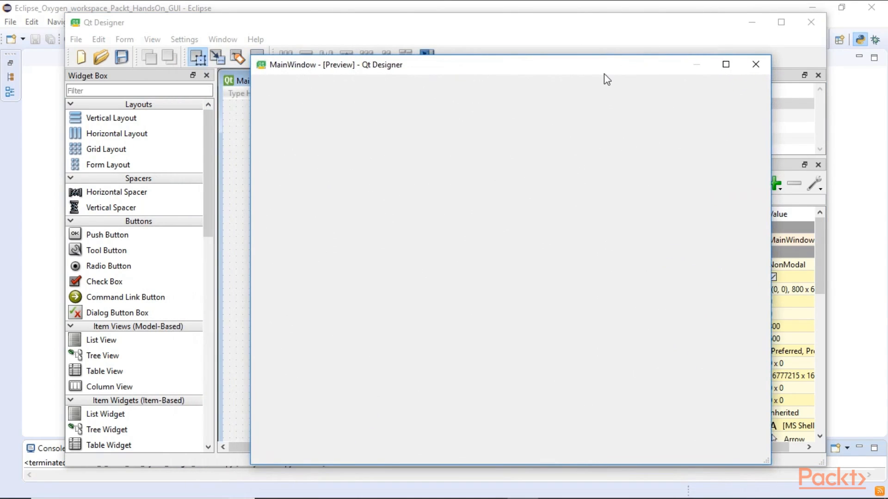
drag(604, 74, 583, 81)
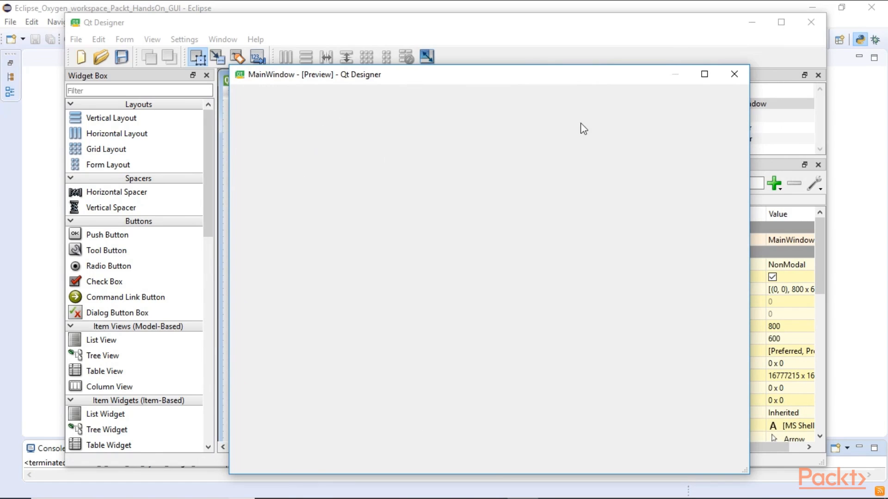
click(731, 82)
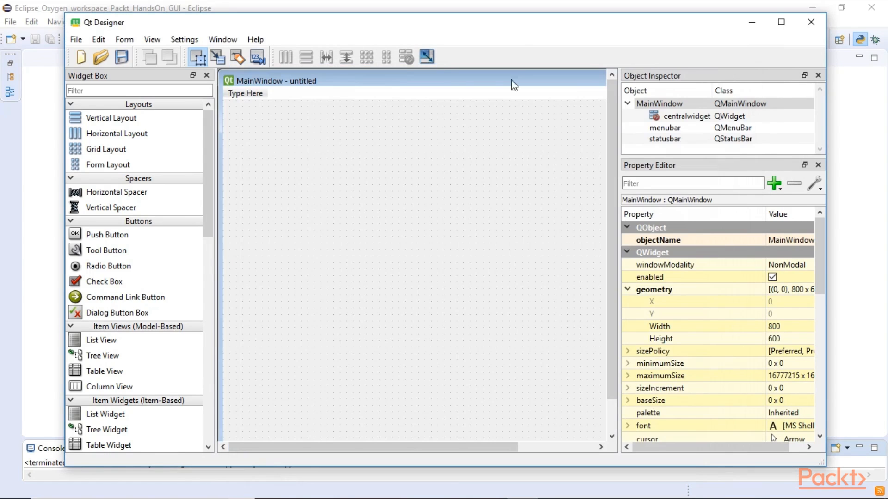
click(124, 40)
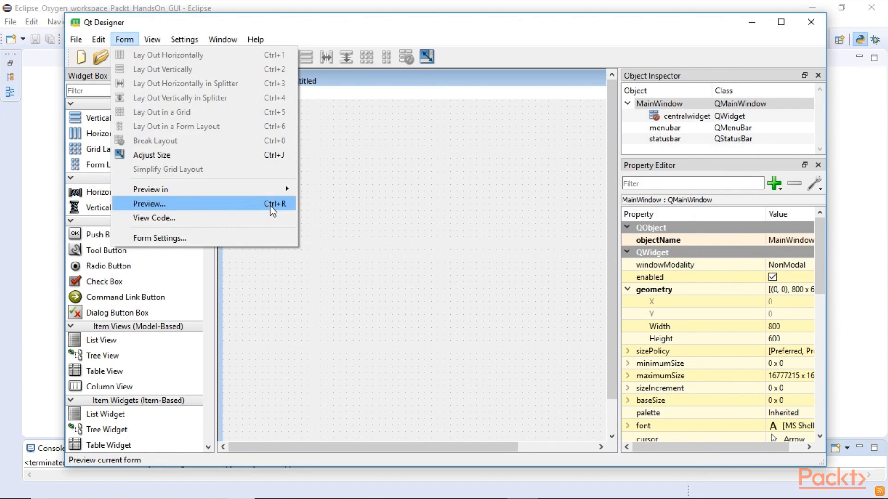
click(217, 206)
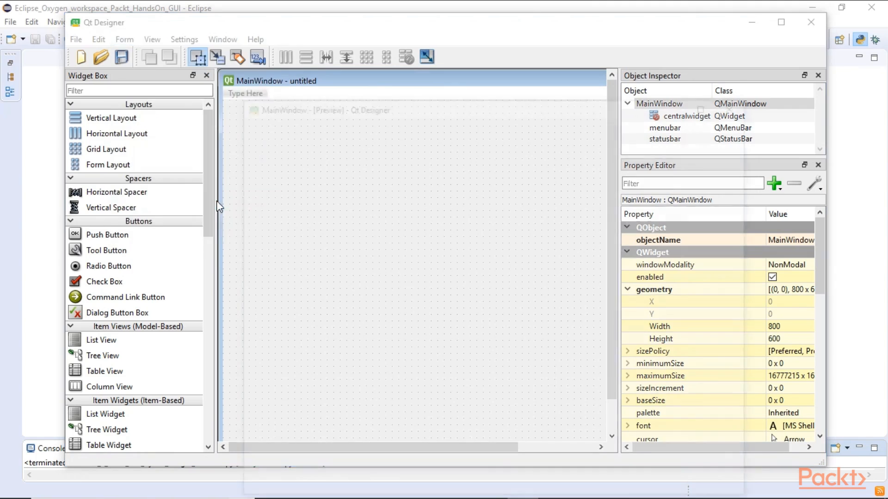
click(736, 105)
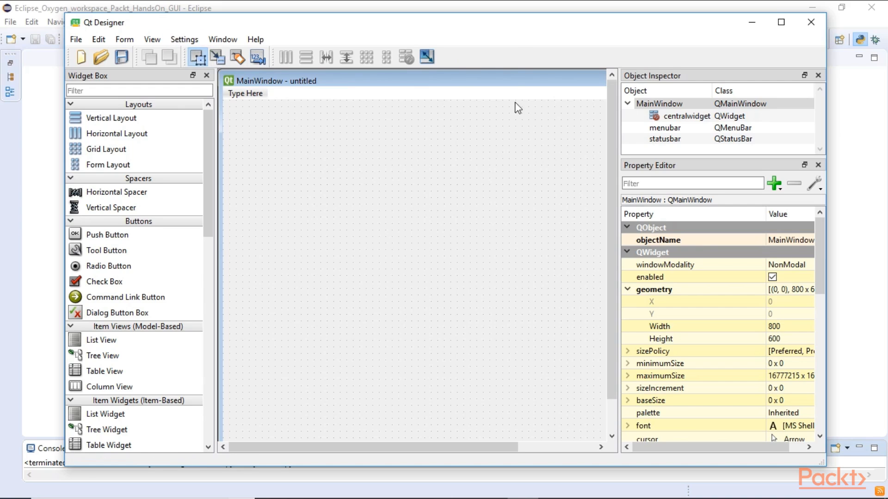
Shrink the main window form with Adjust Size and widen the Property Editor to show its geometry values.
click(429, 58)
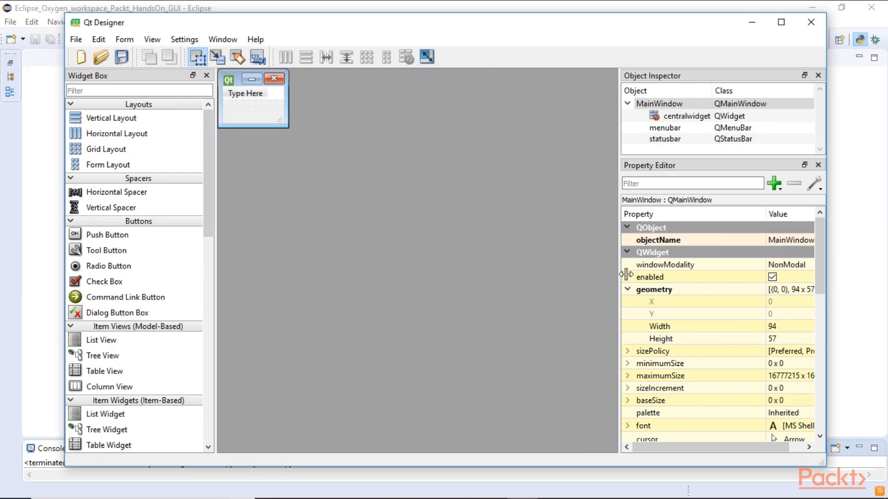
drag(617, 268, 568, 267)
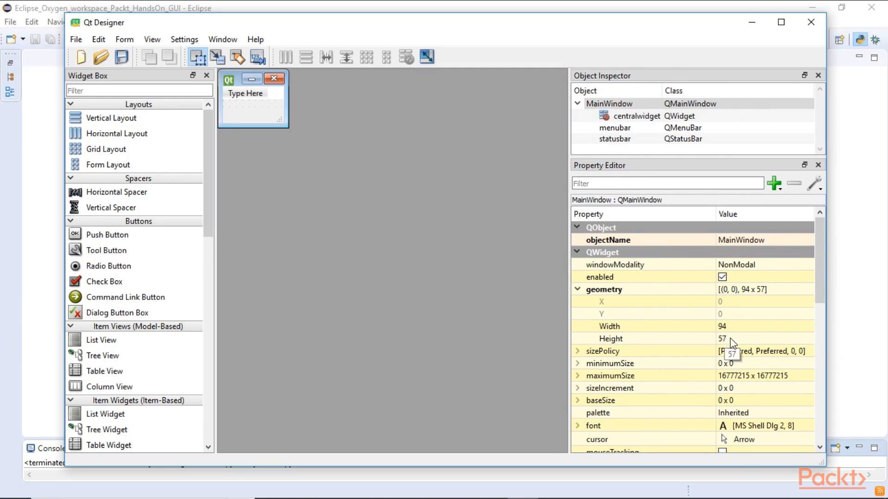
scroll(819, 278, down, 1)
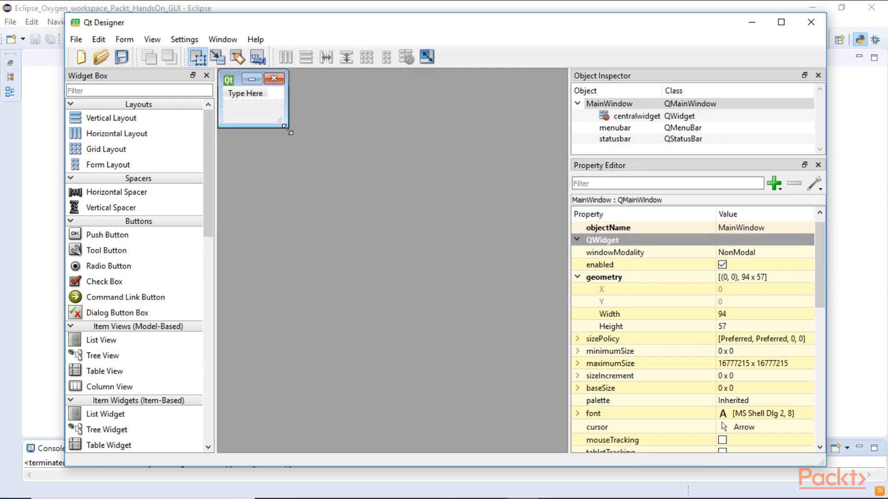
Enlarge the main window form freehand to about 394 x 209 and check it in a preview.
drag(287, 130, 484, 226)
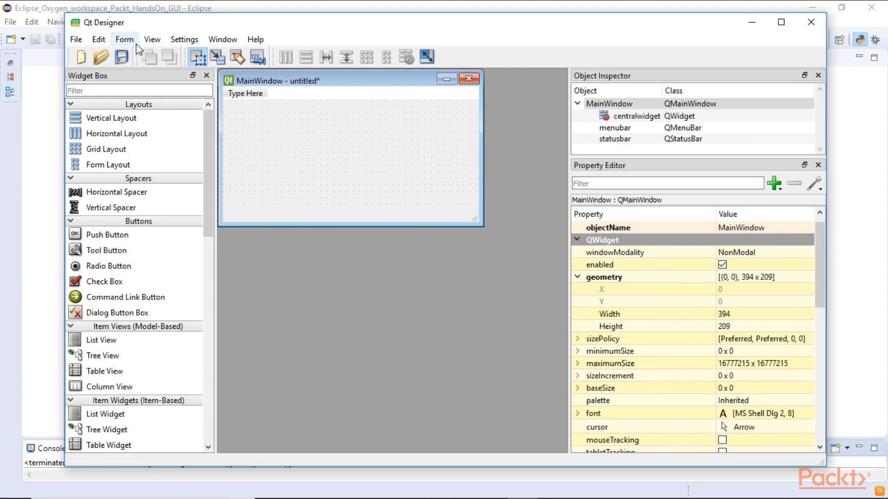
click(121, 41)
click(204, 202)
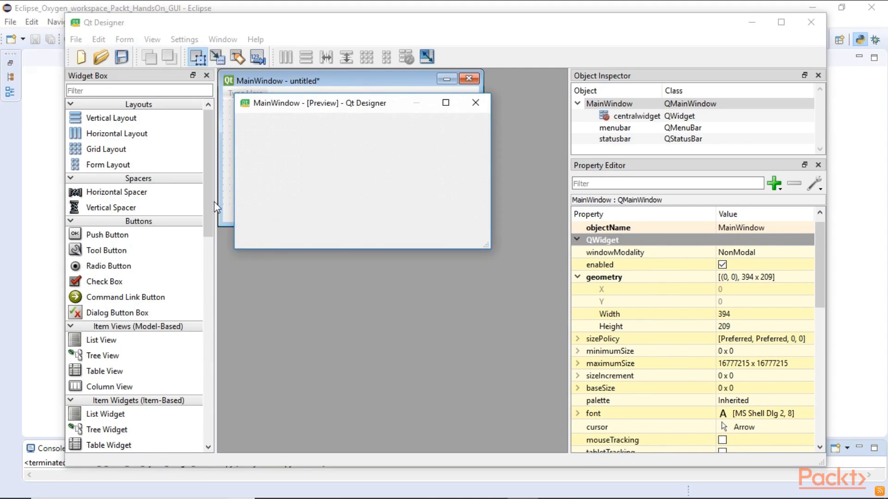
drag(366, 105, 418, 159)
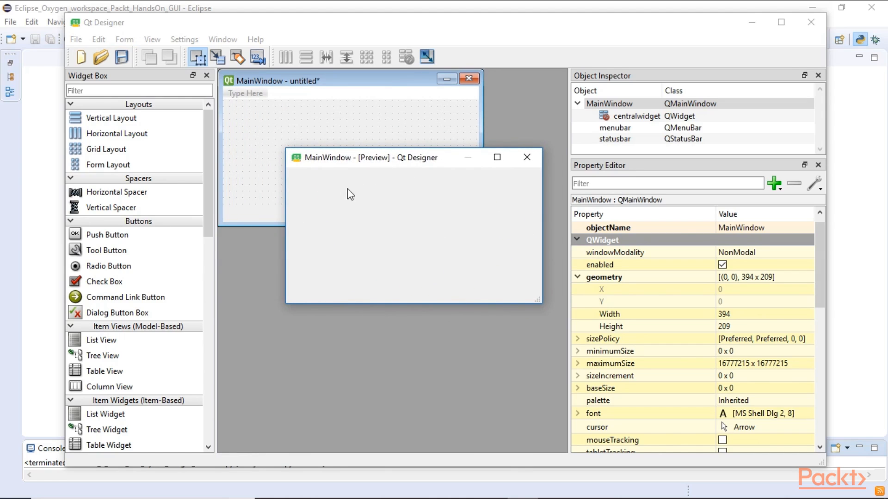
click(526, 157)
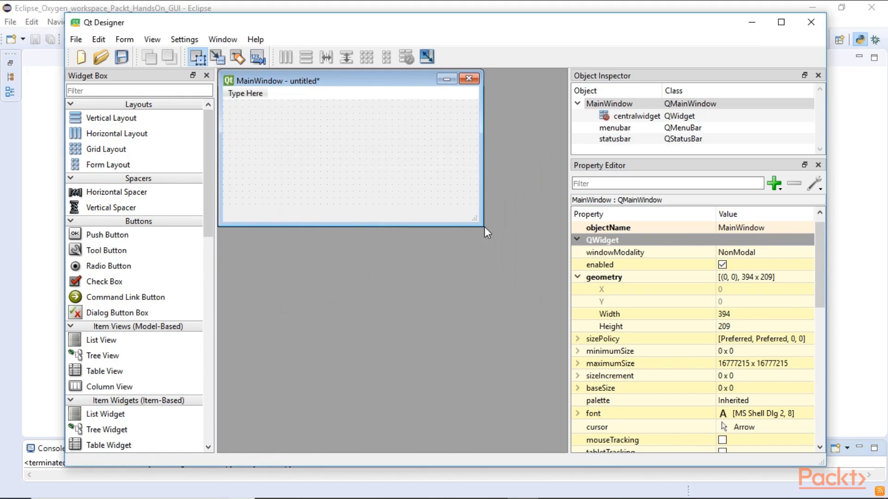
Set the main window's geometry to a width of 400 and a height of 300.
drag(483, 227, 522, 249)
click(744, 314)
text(4)
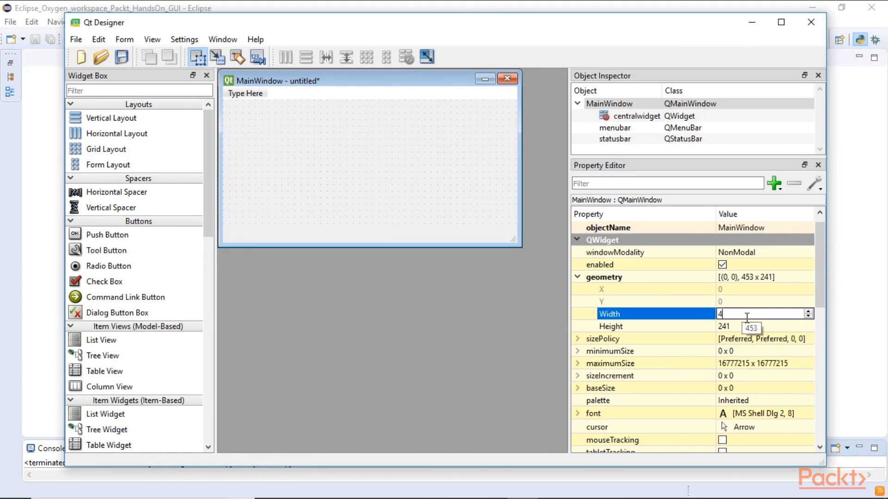
text(00)
key(Return)
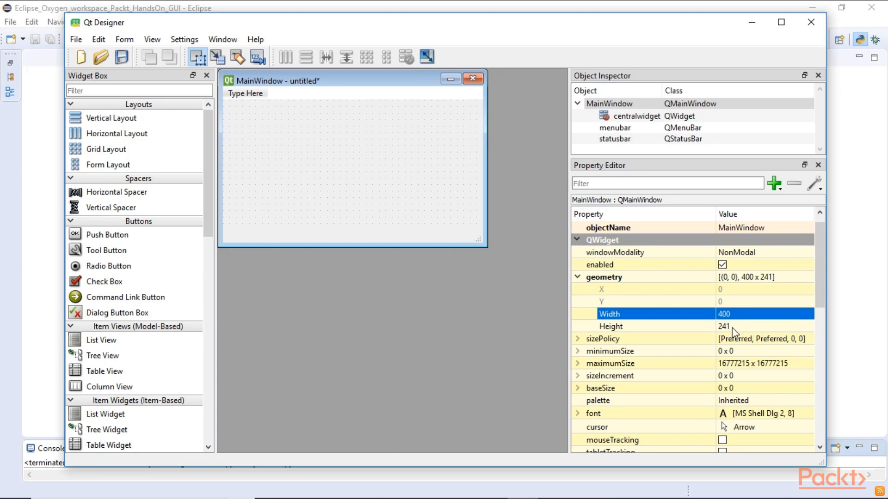
click(739, 327)
text(300)
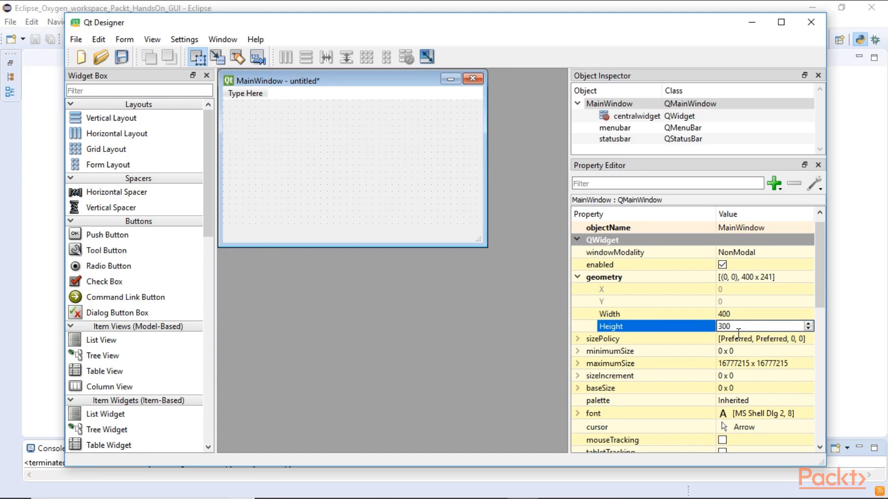
key(Return)
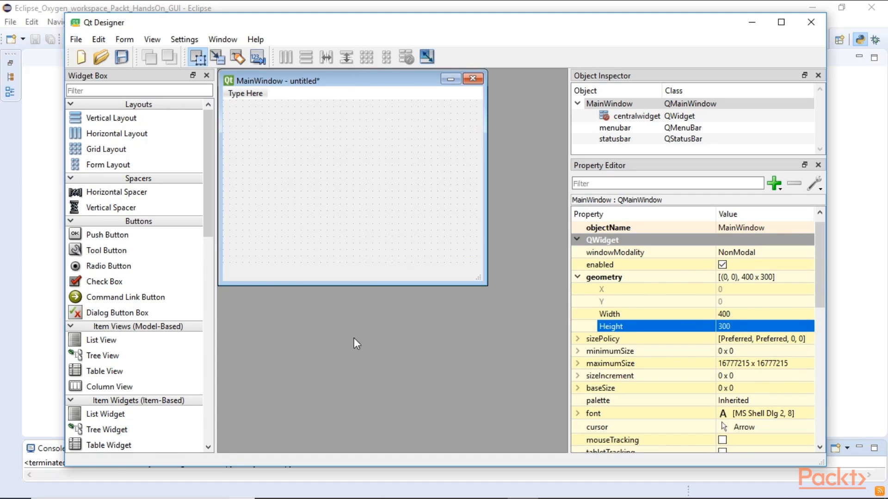
Preview the resized main window form and close the preview.
click(124, 39)
click(252, 203)
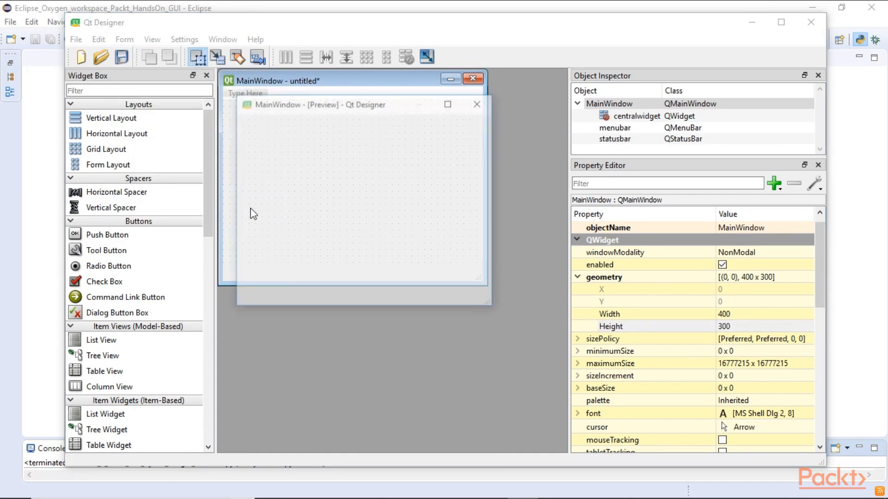
drag(367, 109, 407, 127)
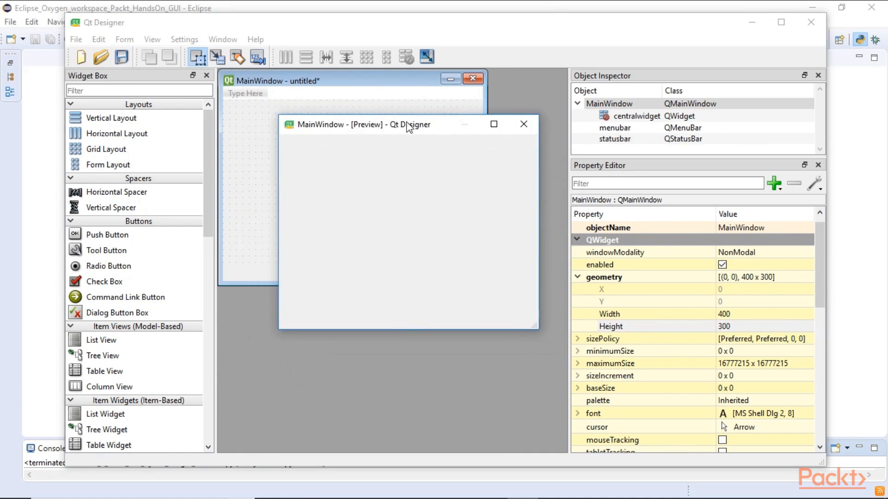
click(503, 120)
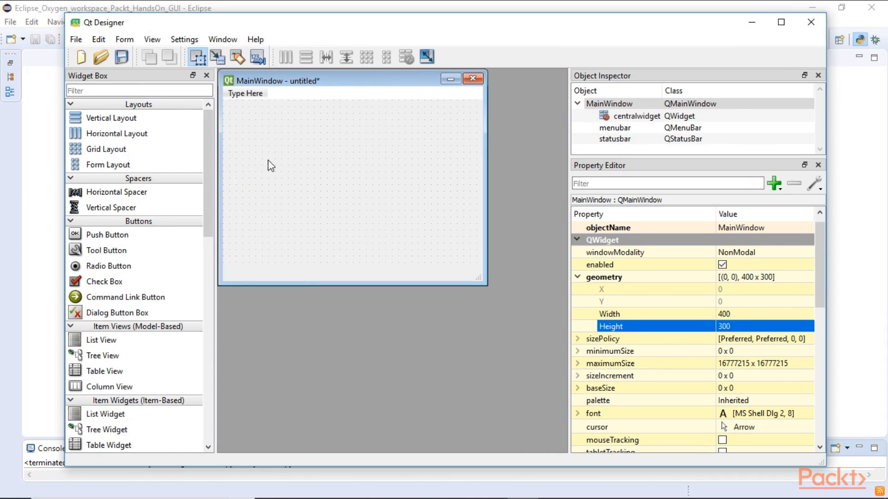
Look through the main window's properties and filter the property list by "status".
scroll(823, 310, down, 3)
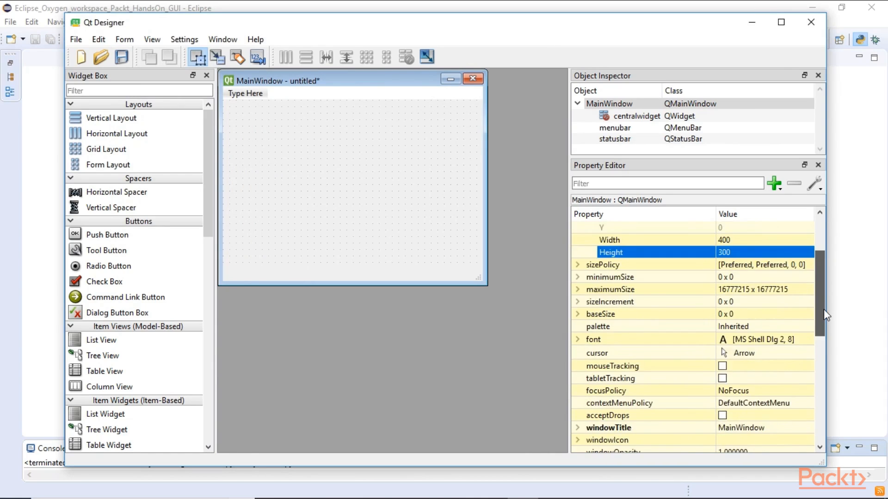
scroll(821, 335, down, 1)
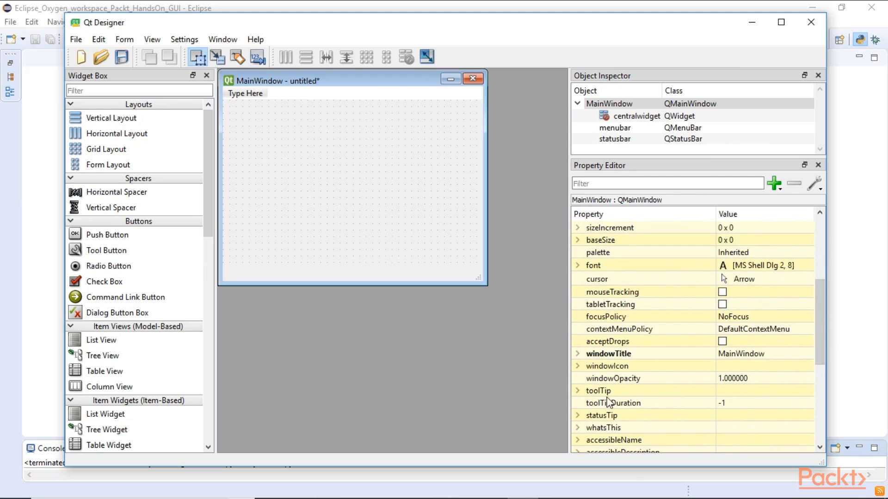
scroll(618, 392, down, 2)
scroll(618, 392, down, 1)
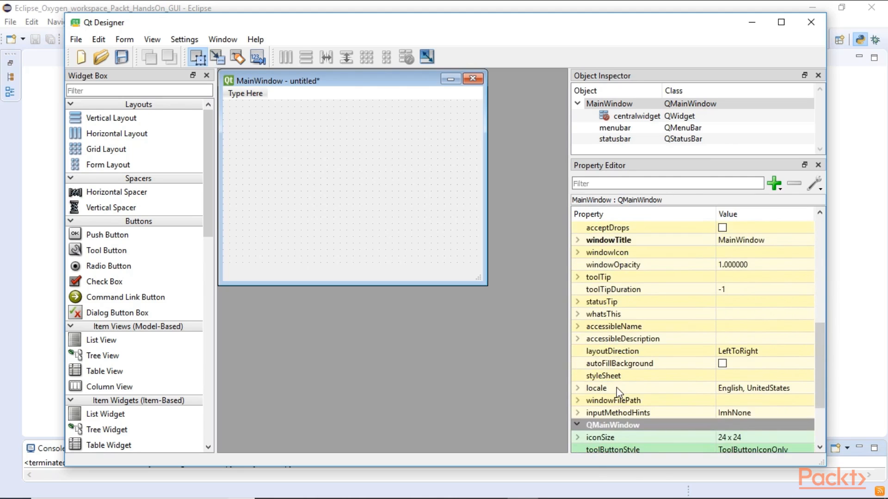
scroll(618, 392, up, 2)
scroll(622, 387, down, 2)
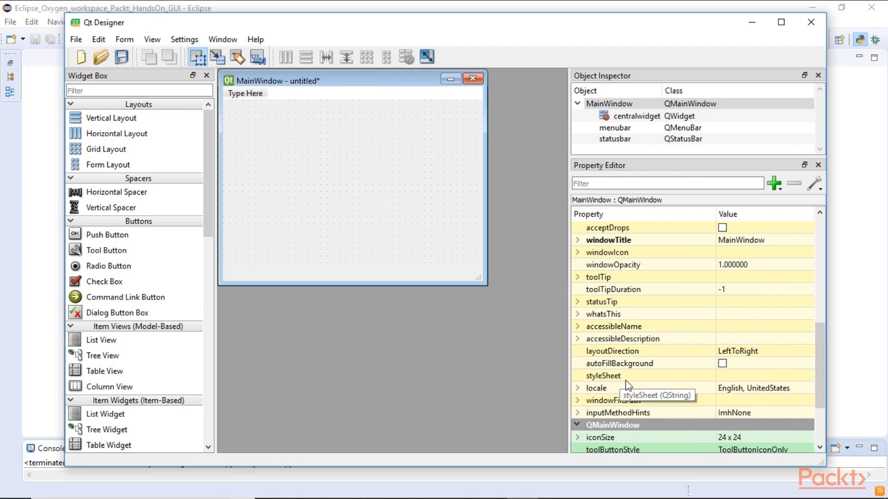
click(604, 185)
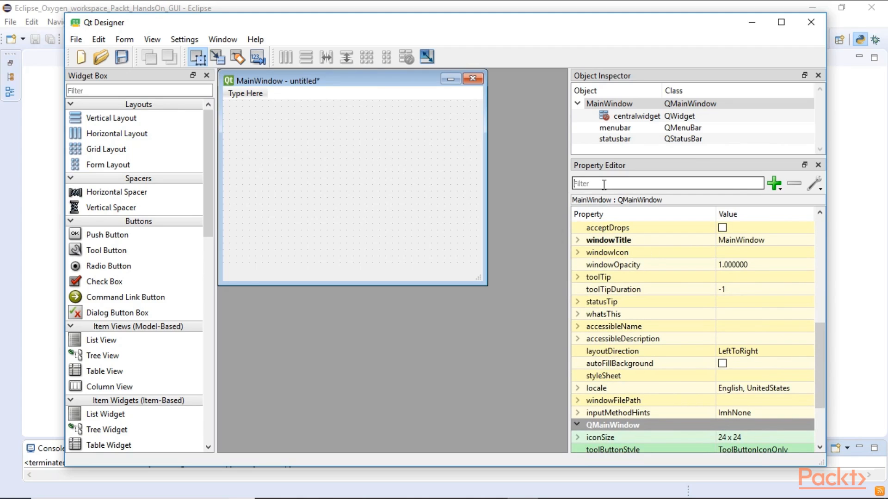
text(status)
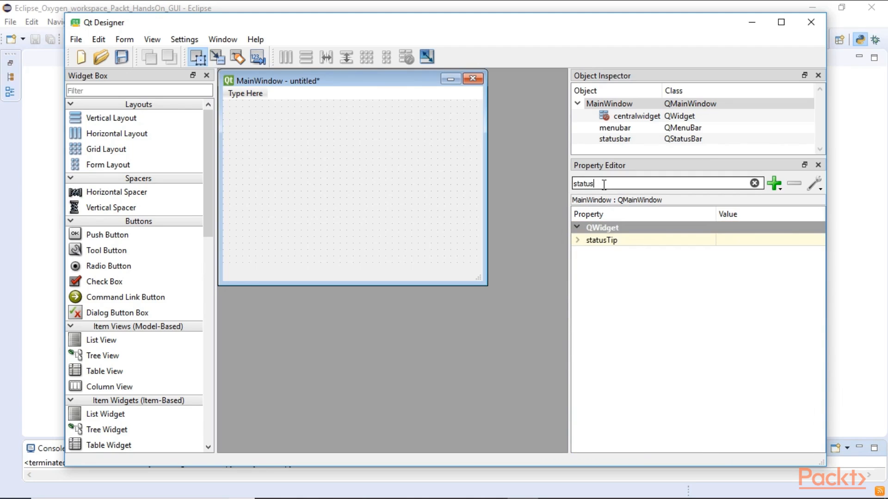
Set the main window's statusTip property to "This is the status bar".
click(618, 240)
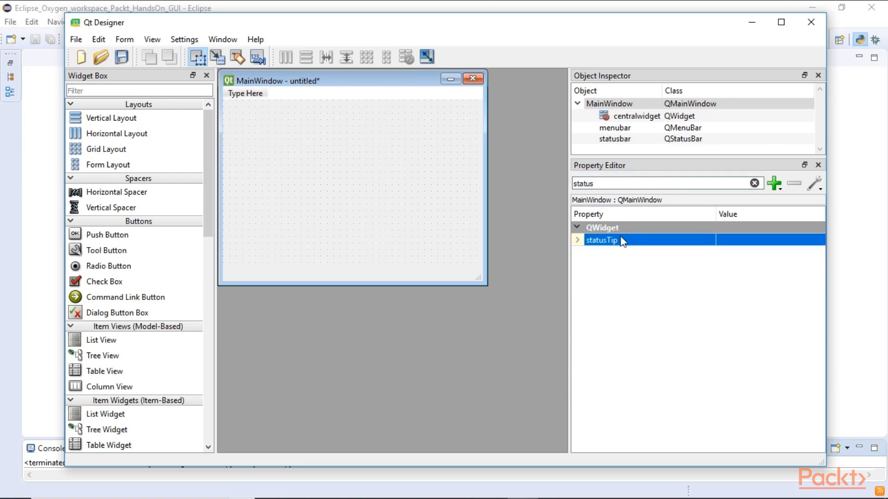
click(763, 243)
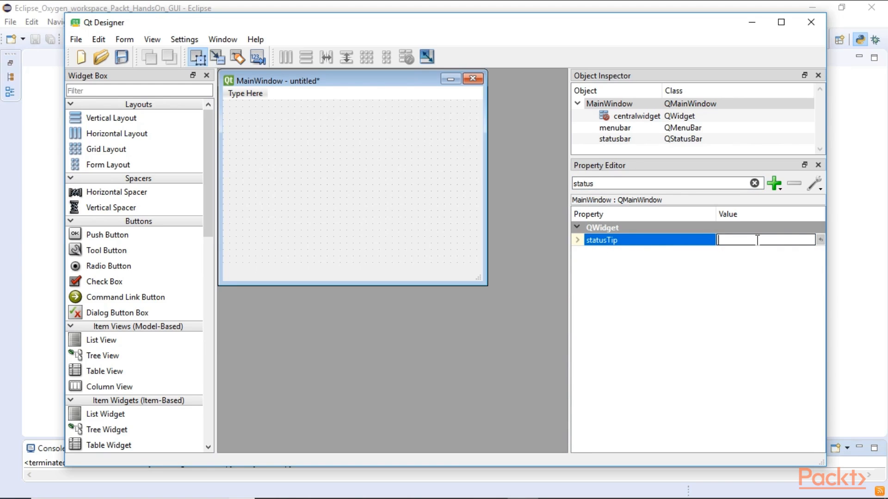
text(This is the status bar)
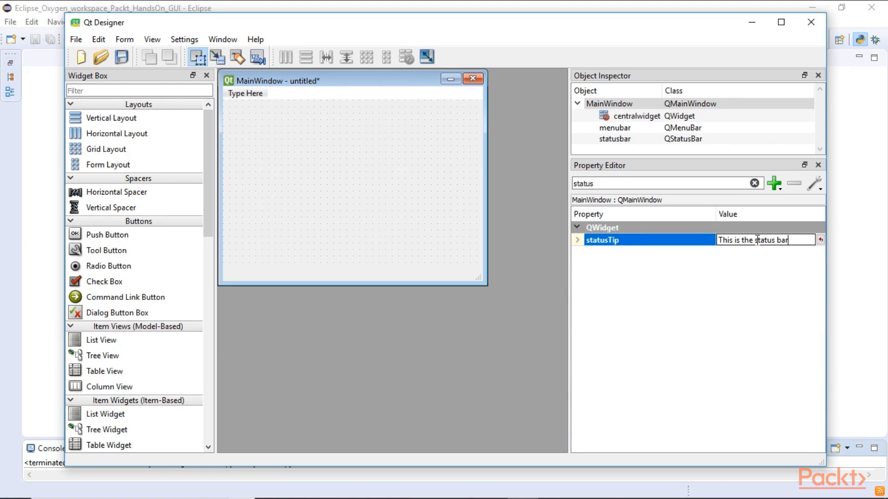
key(Return)
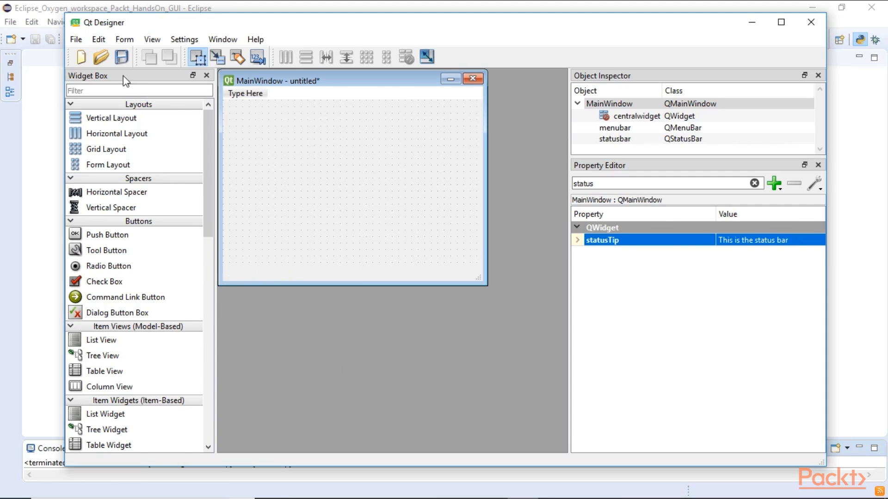
Preview the form to check its status bar and close the preview.
click(125, 41)
click(149, 204)
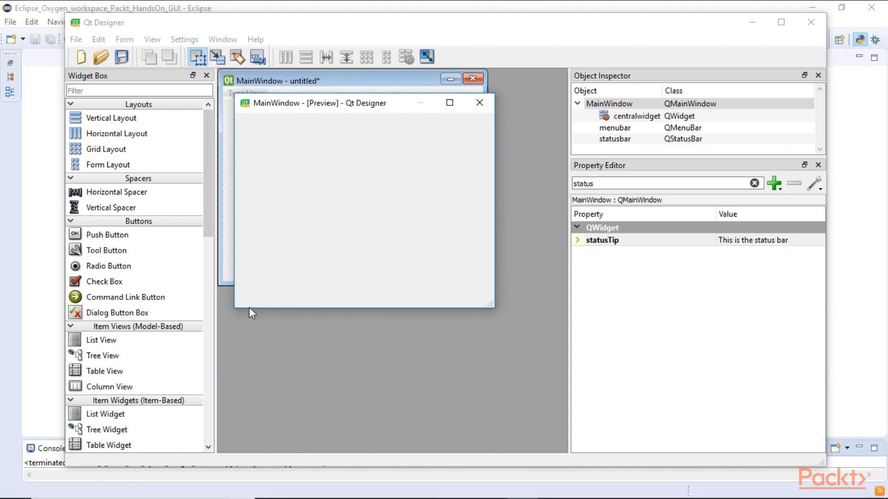
click(480, 103)
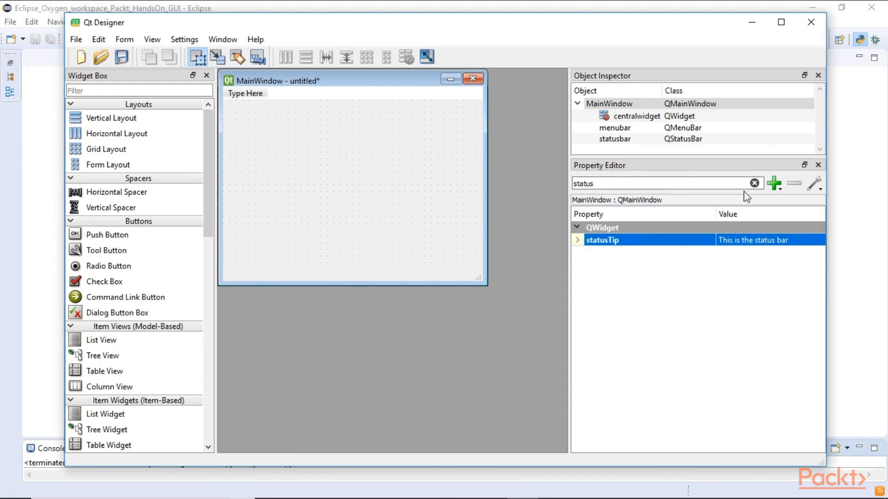
Clear the property filter and look through the main window's full property list.
click(754, 183)
scroll(707, 340, down, 3)
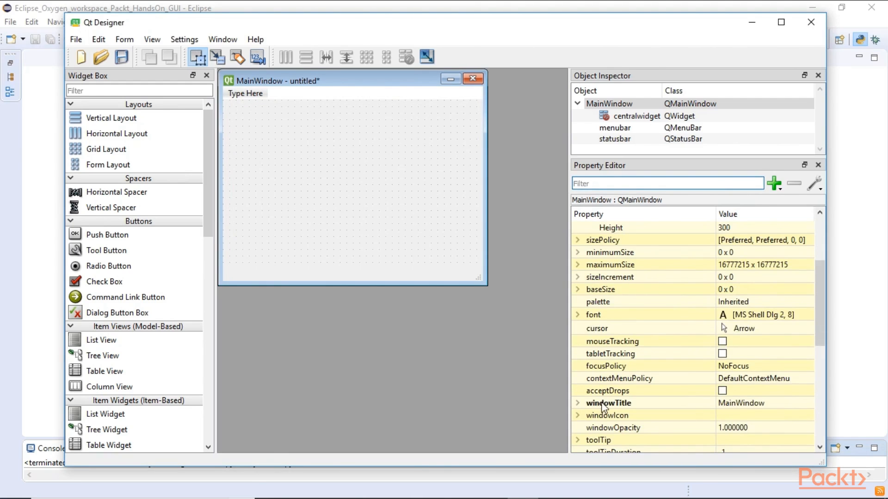
scroll(625, 379, down, 7)
scroll(625, 380, up, 5)
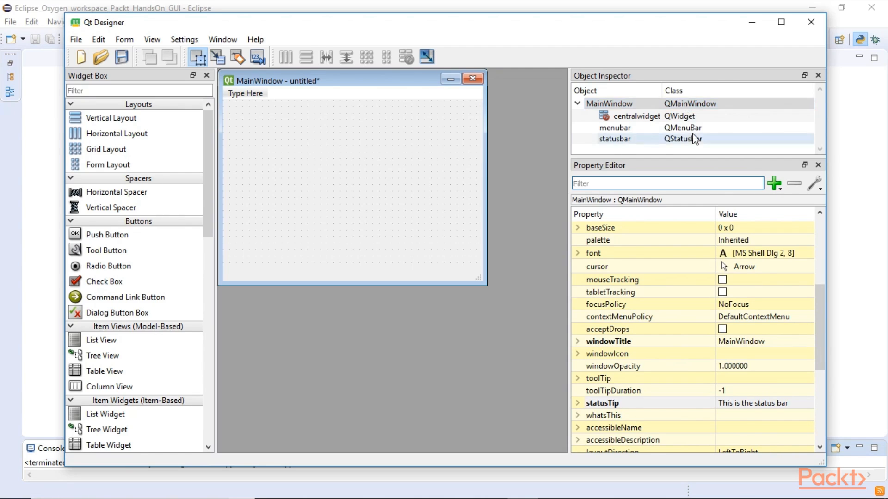
Add a File menu to the form's menu bar with a New item in it.
click(257, 96)
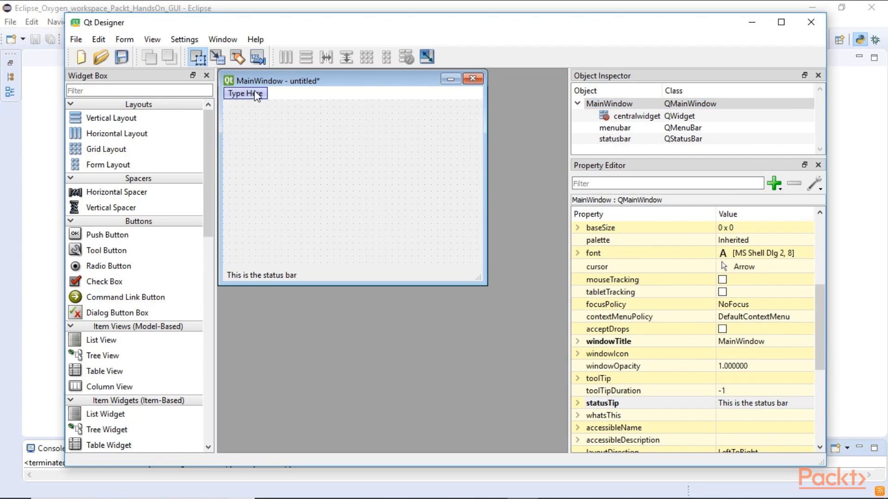
text(File)
key(Return)
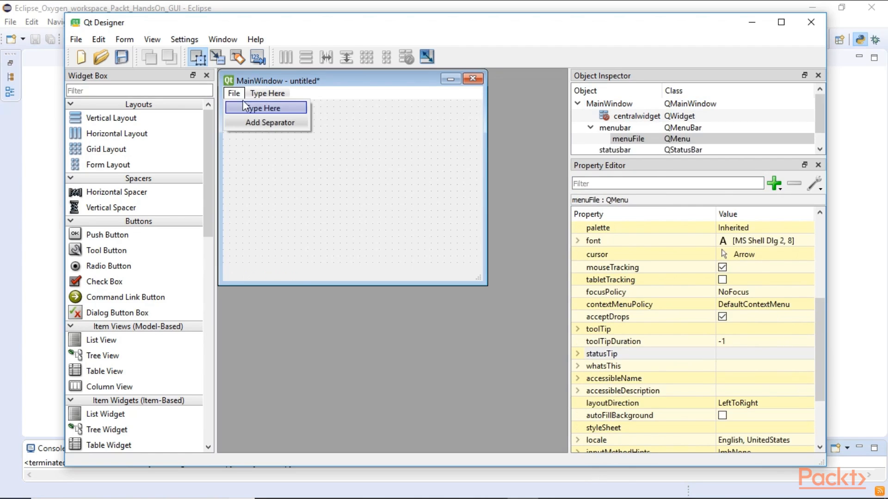
text(New)
key(Return)
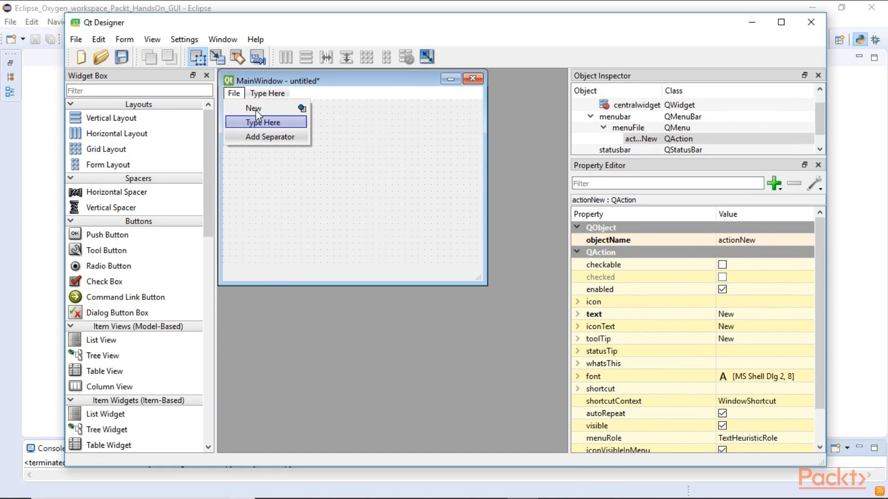
Preview the form, try the File menu's New item, and close the preview.
key(ctrl+r)
drag(296, 103, 336, 156)
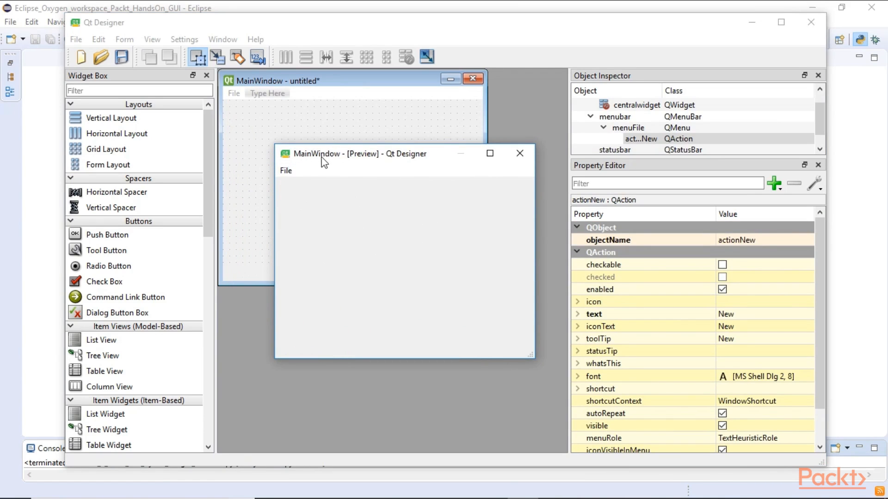
click(286, 171)
click(312, 188)
click(518, 158)
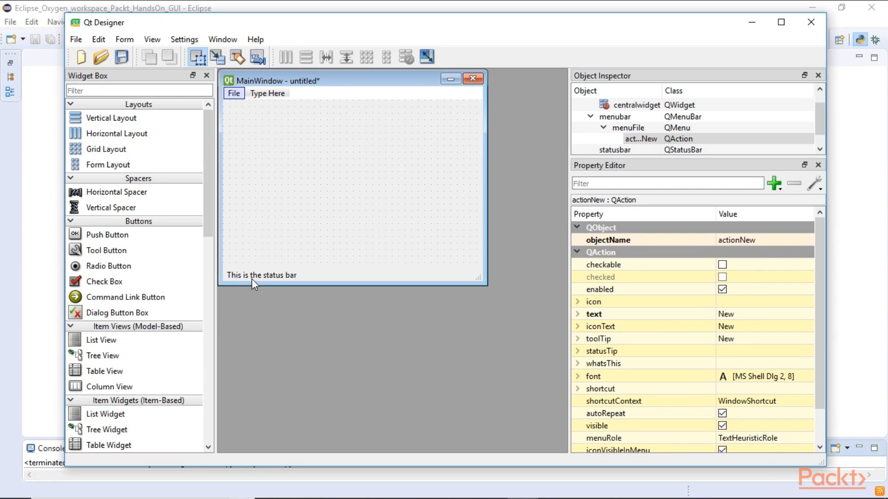
Widen the Object Inspector's object column and set the statusTip of actionNew to "New File".
click(628, 128)
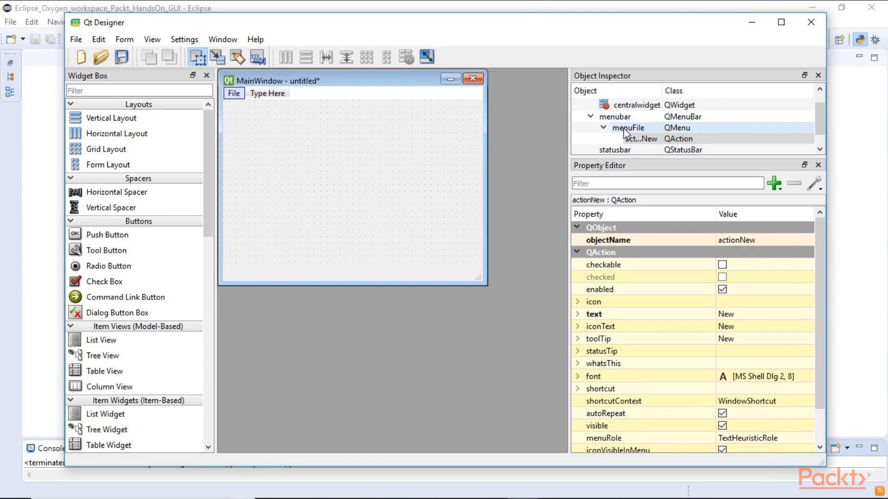
drag(662, 91, 688, 91)
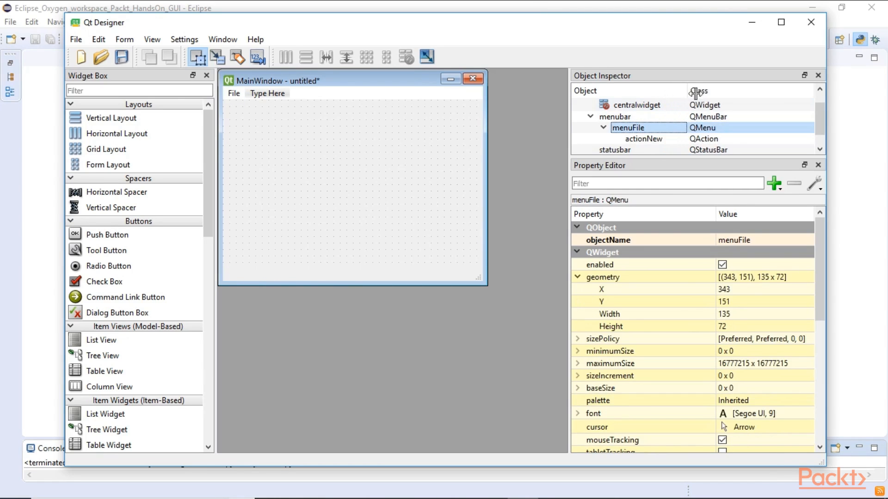
click(644, 139)
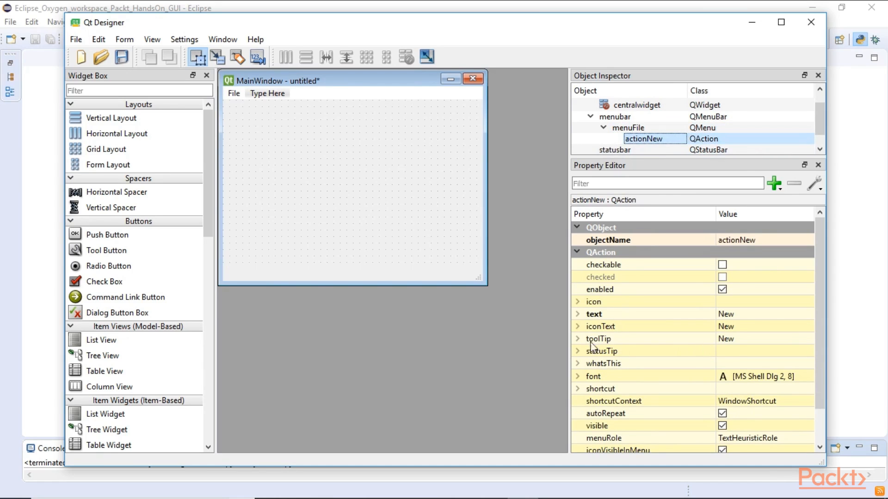
click(610, 352)
click(726, 352)
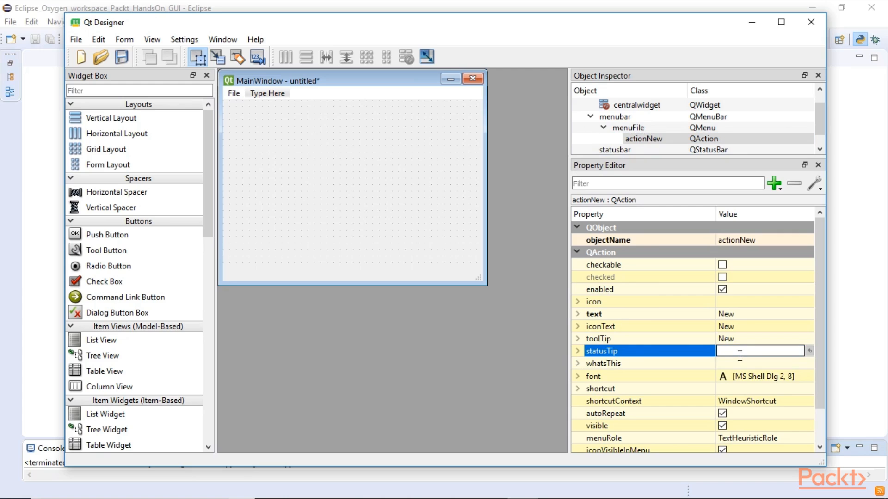
text(New File)
key(Return)
Preview the form again to check the status tip of the File menu's New item, and close the preview.
click(124, 39)
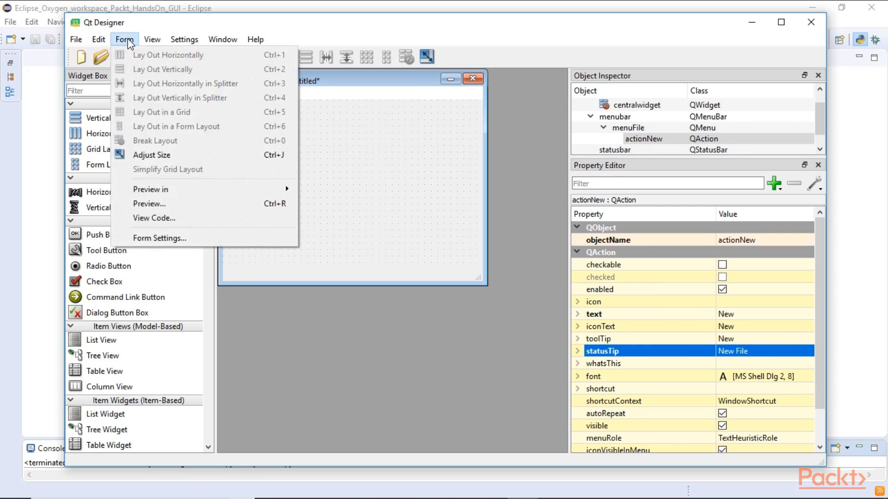
click(204, 205)
click(244, 119)
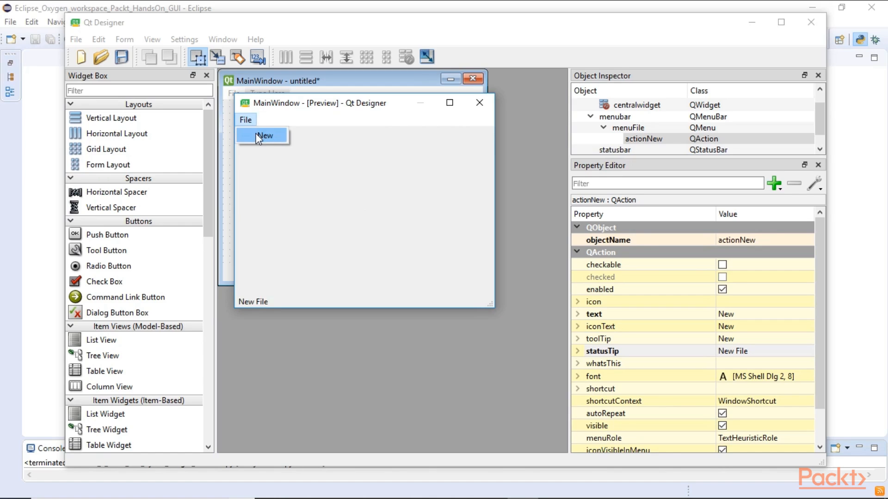
click(479, 103)
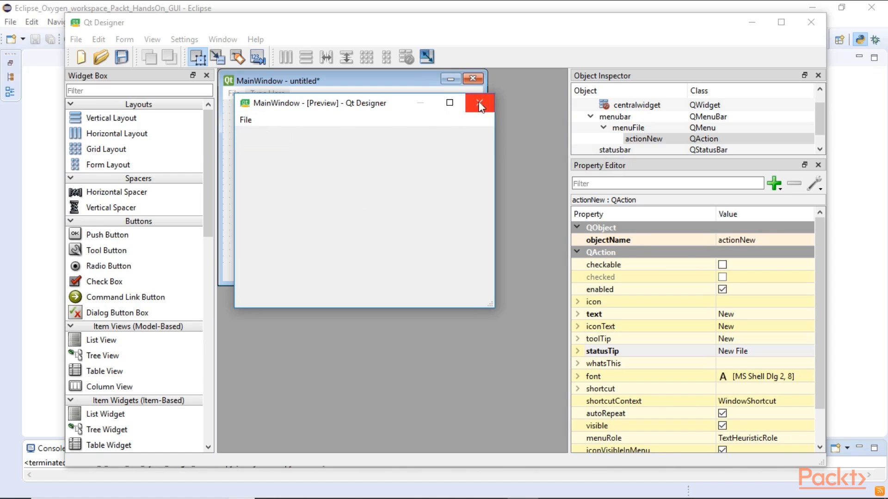
click(480, 104)
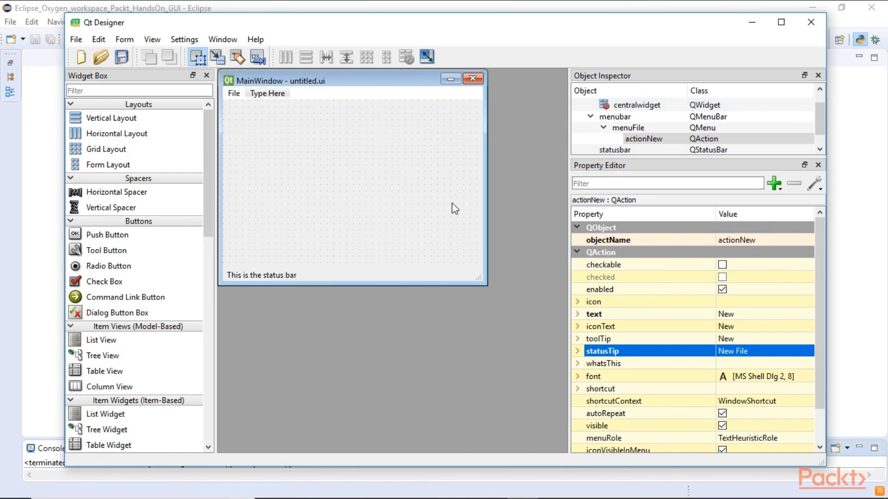
Save the form under the new name Video2_First_Design in the Designer_code folder as a Designer UI file.
click(76, 40)
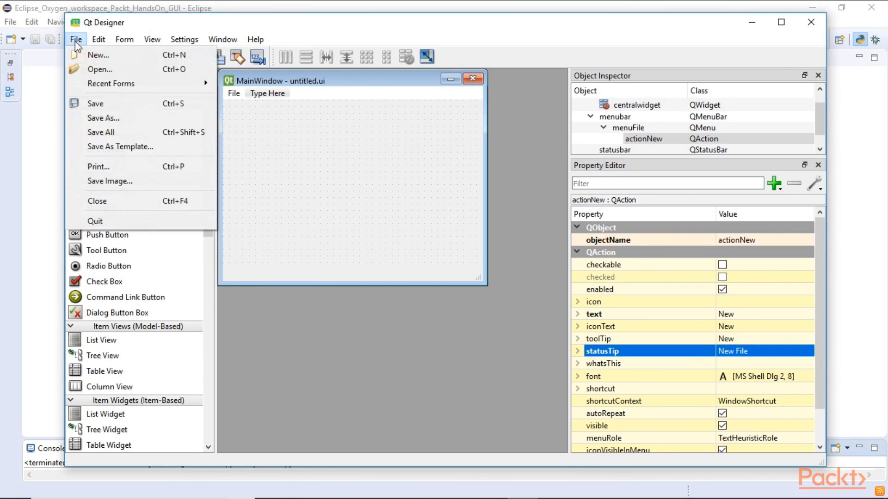
click(126, 116)
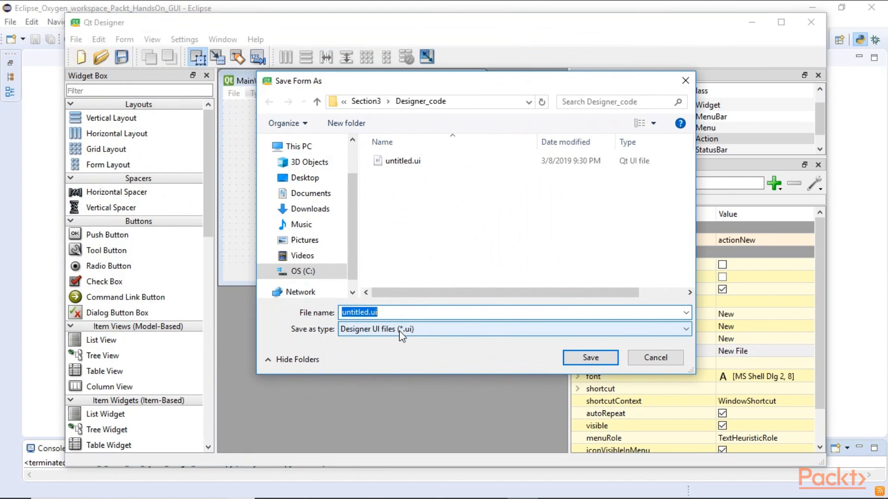
drag(481, 78, 485, 119)
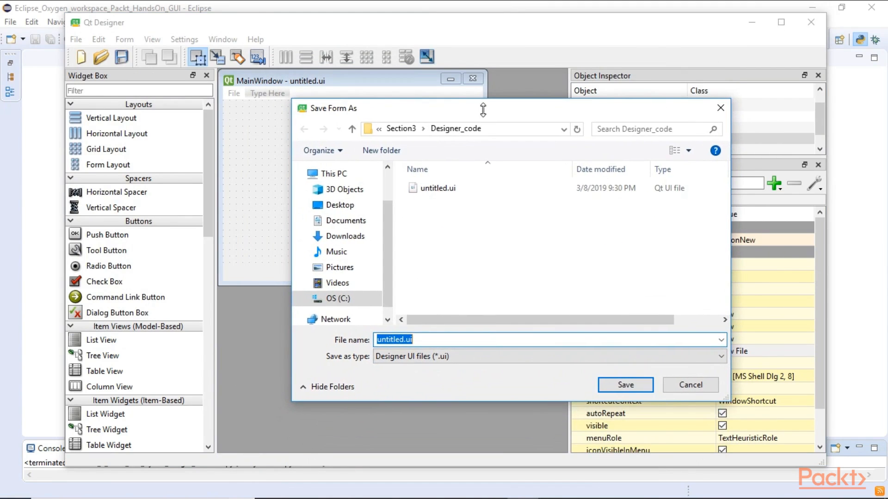
text(Video2_)
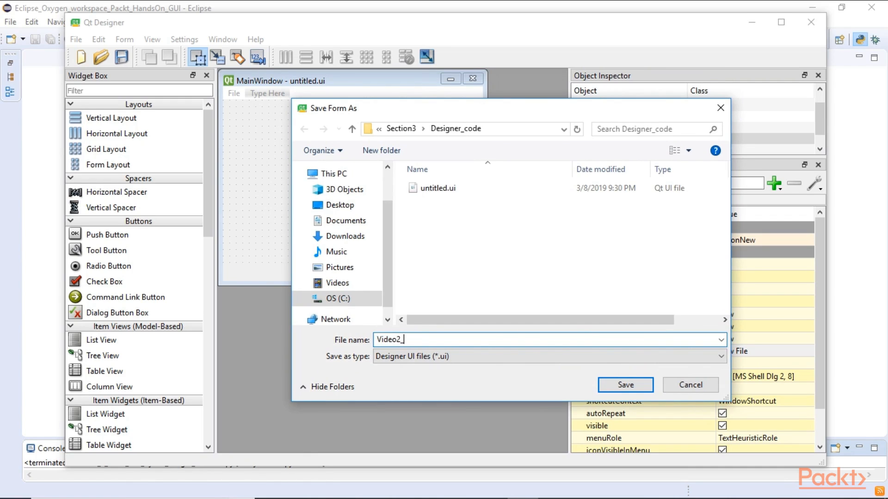
text(First_Design)
click(635, 388)
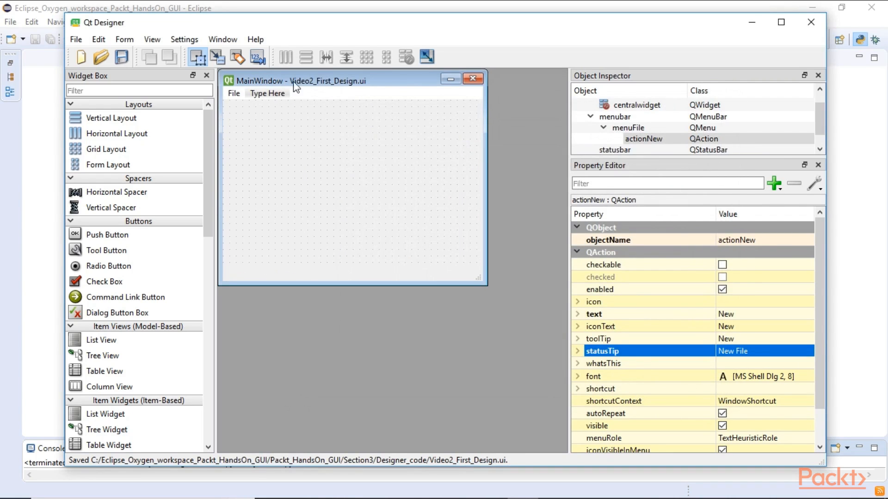